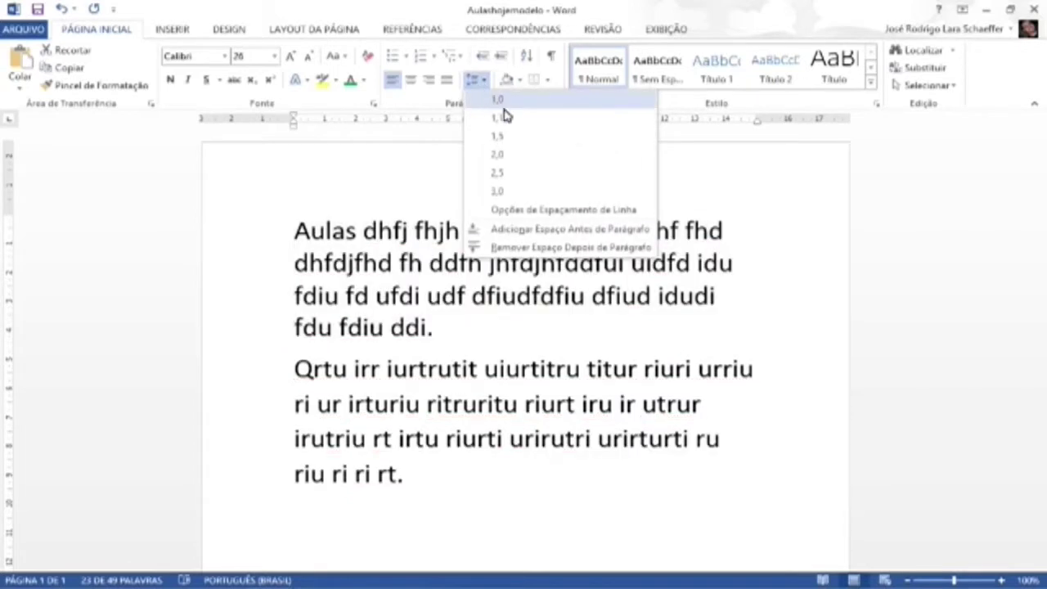
Step: Set the first paragraph's line spacing to 2.0 and review the spacing across both paragraphs
{"action": "left_click", "coordinate": [523, 156]}
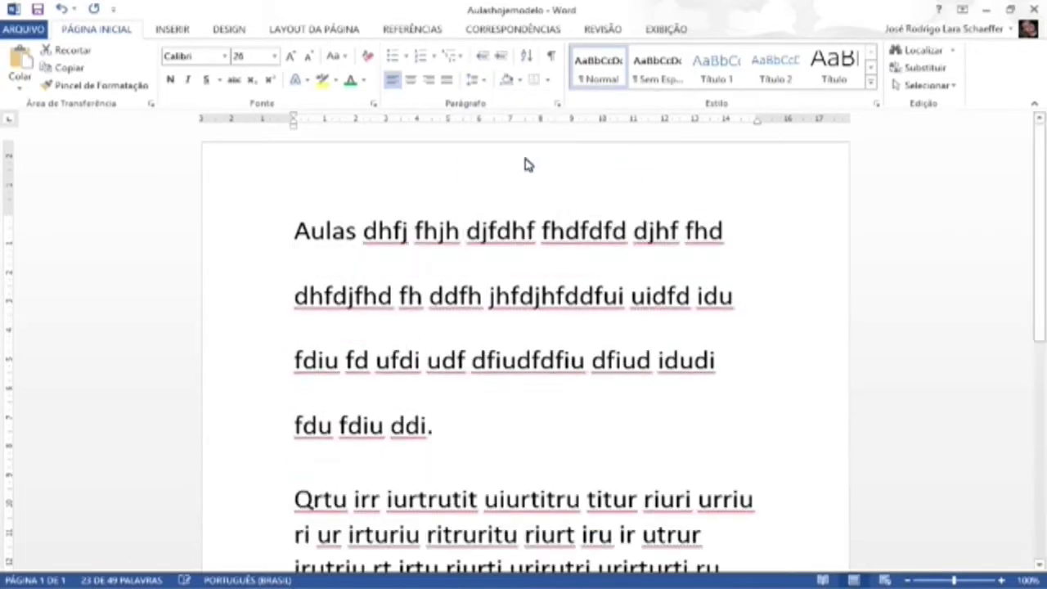
{"action": "left_click", "coordinate": [614, 389]}
{"action": "scroll", "coordinate": [614, 393], "scroll_direction": "down", "scroll_amount": 3}
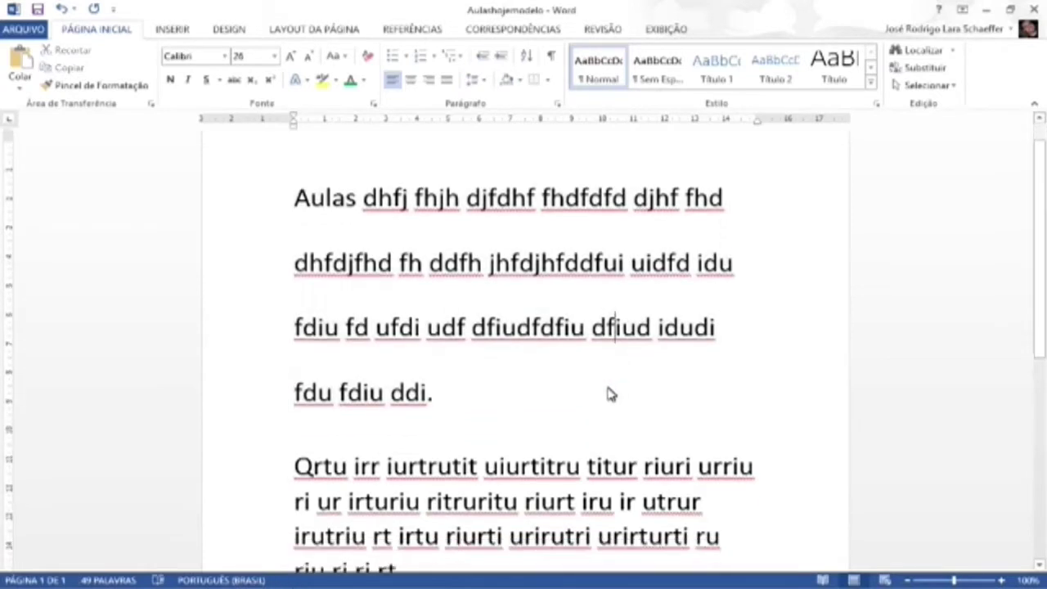
{"action": "scroll", "coordinate": [609, 393], "scroll_direction": "up", "scroll_amount": 2}
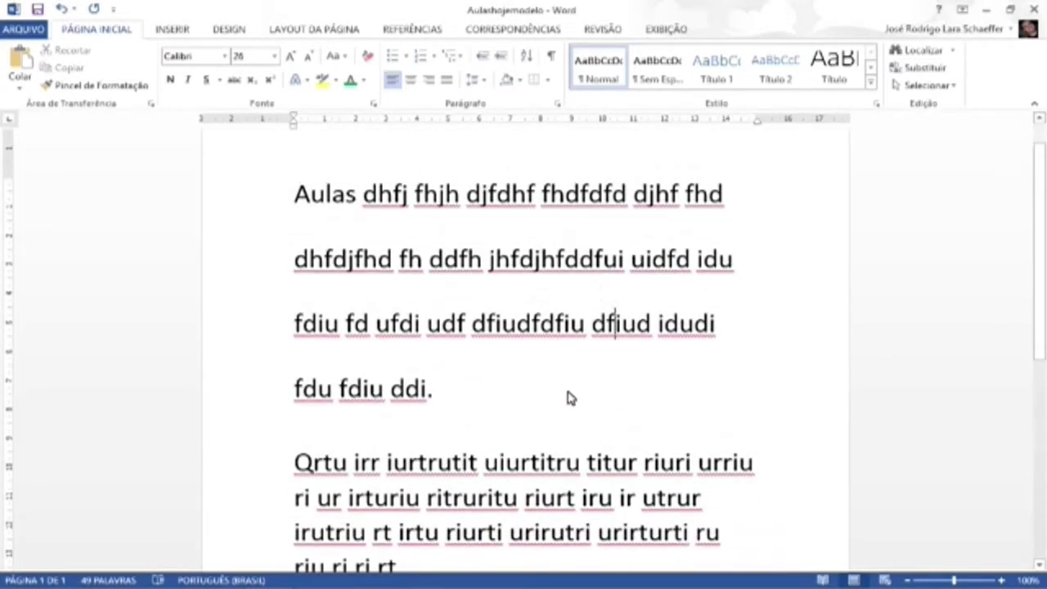
{"action": "scroll", "coordinate": [570, 399], "scroll_direction": "down", "scroll_amount": 1}
{"action": "scroll", "coordinate": [570, 399], "scroll_direction": "up", "scroll_amount": 2}
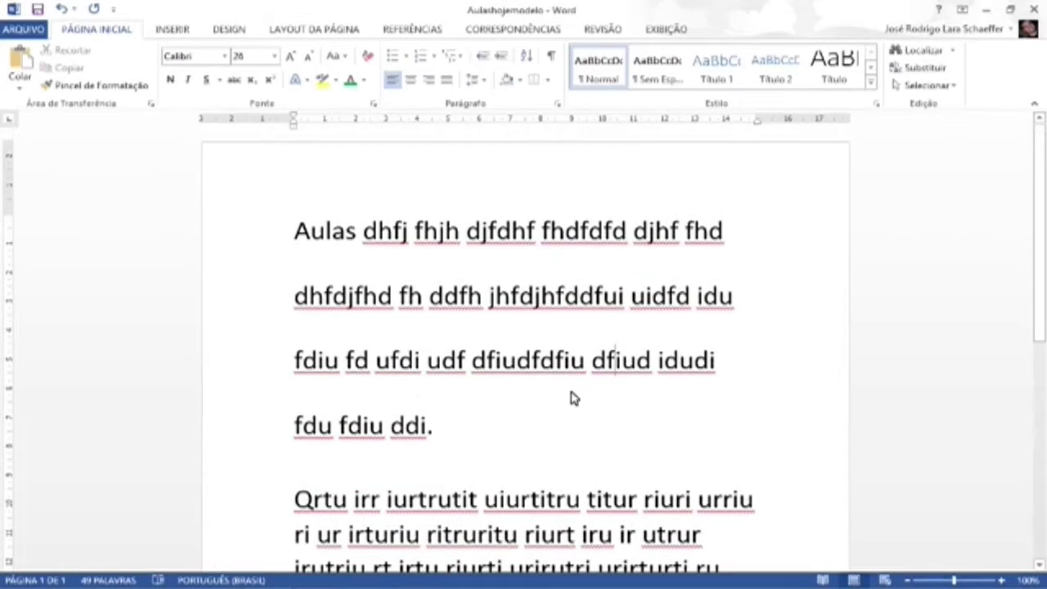
{"action": "scroll", "coordinate": [571, 398], "scroll_direction": "down", "scroll_amount": 3}
{"action": "scroll", "coordinate": [572, 398], "scroll_direction": "up", "scroll_amount": 2}
{"action": "scroll", "coordinate": [573, 399], "scroll_direction": "up", "scroll_amount": 1}
{"action": "scroll", "coordinate": [503, 423], "scroll_direction": "down", "scroll_amount": 3}
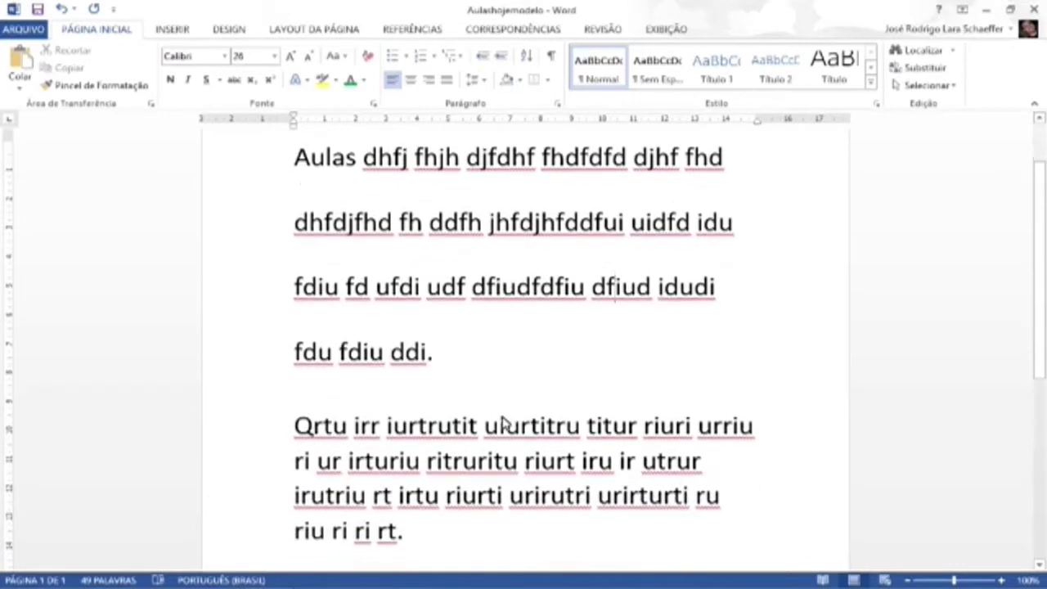
Step: Set the line spacing of the entire first paragraph to 1.0
{"action": "scroll", "coordinate": [502, 423], "scroll_direction": "up", "scroll_amount": 3}
{"action": "left_click_drag", "start_coordinate": [209, 425], "coordinate": [194, 238]}
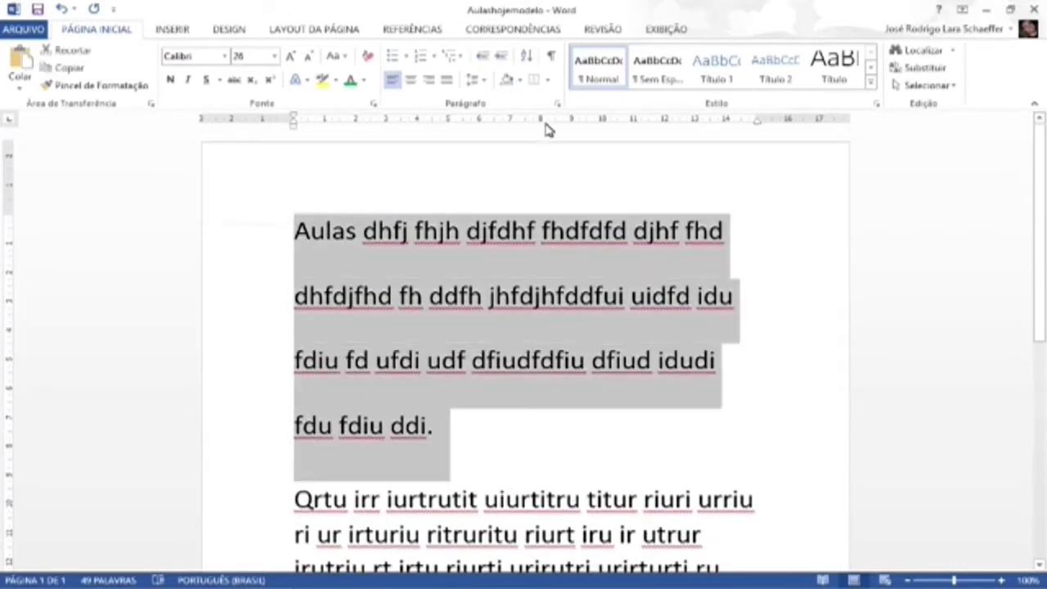
{"action": "left_click", "coordinate": [482, 82]}
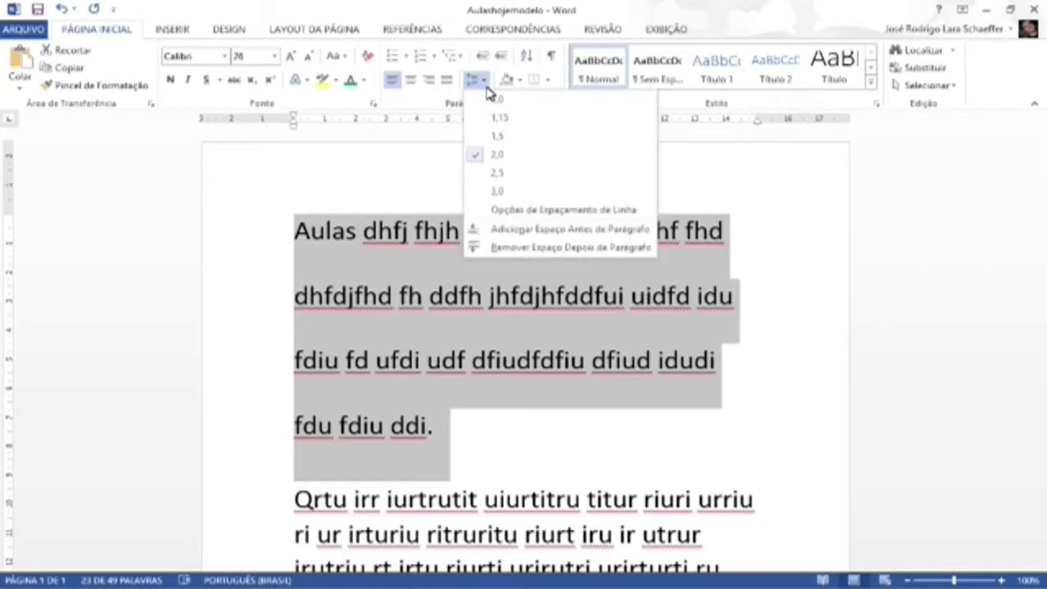
{"action": "left_click", "coordinate": [511, 99]}
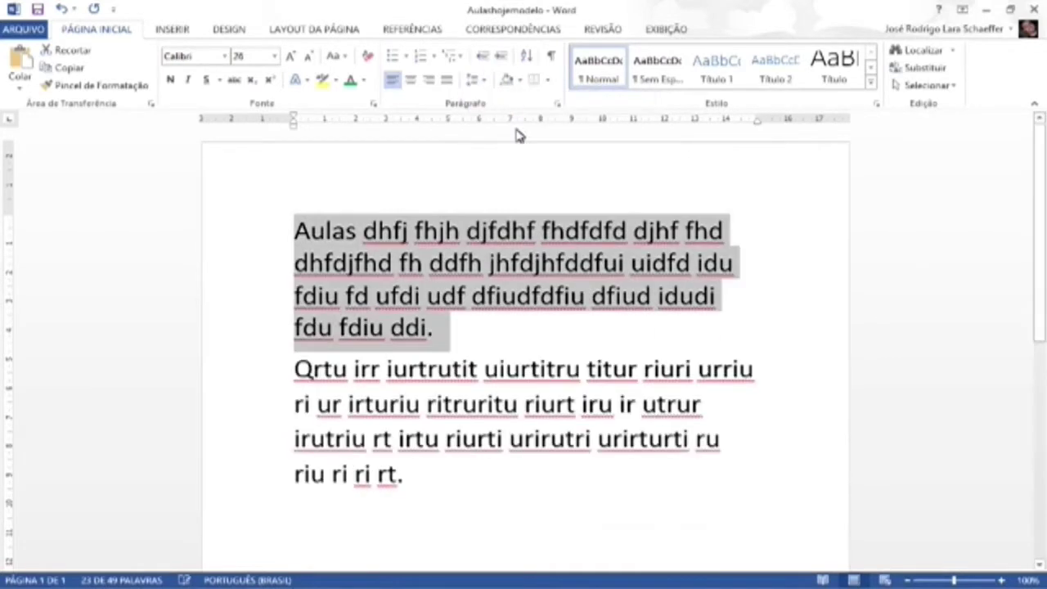
{"action": "left_click", "coordinate": [515, 274]}
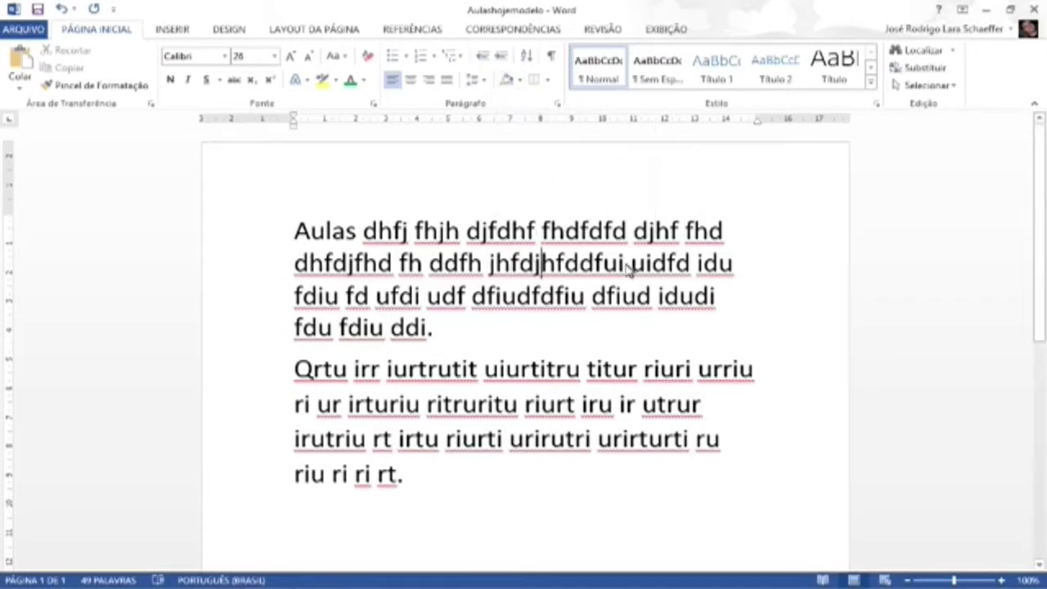
Step: Apply yellow shading to the first paragraph and undo it
{"action": "left_click", "coordinate": [442, 296]}
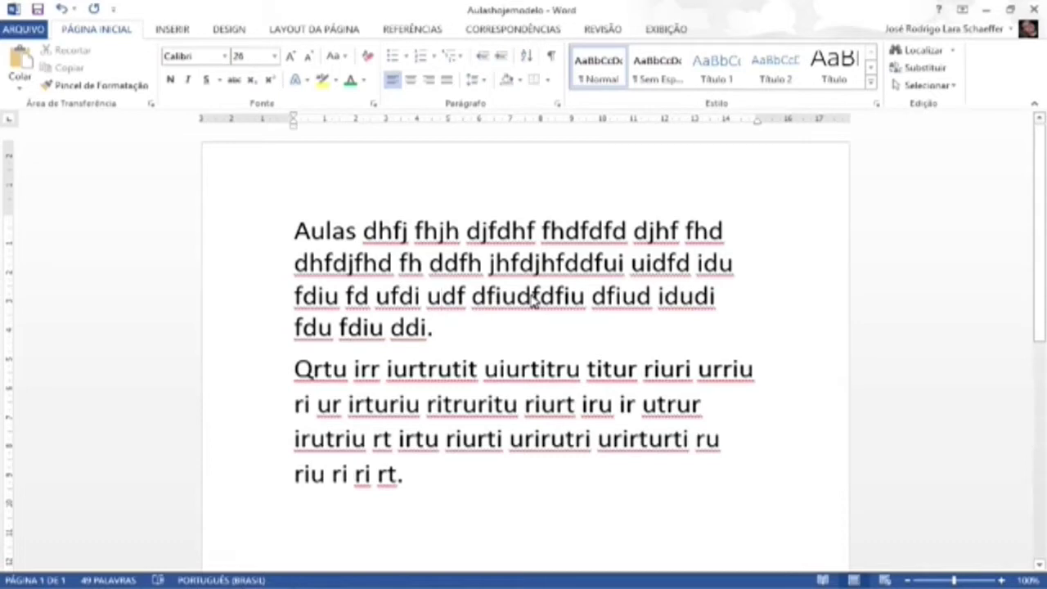
{"action": "left_click", "coordinate": [520, 80]}
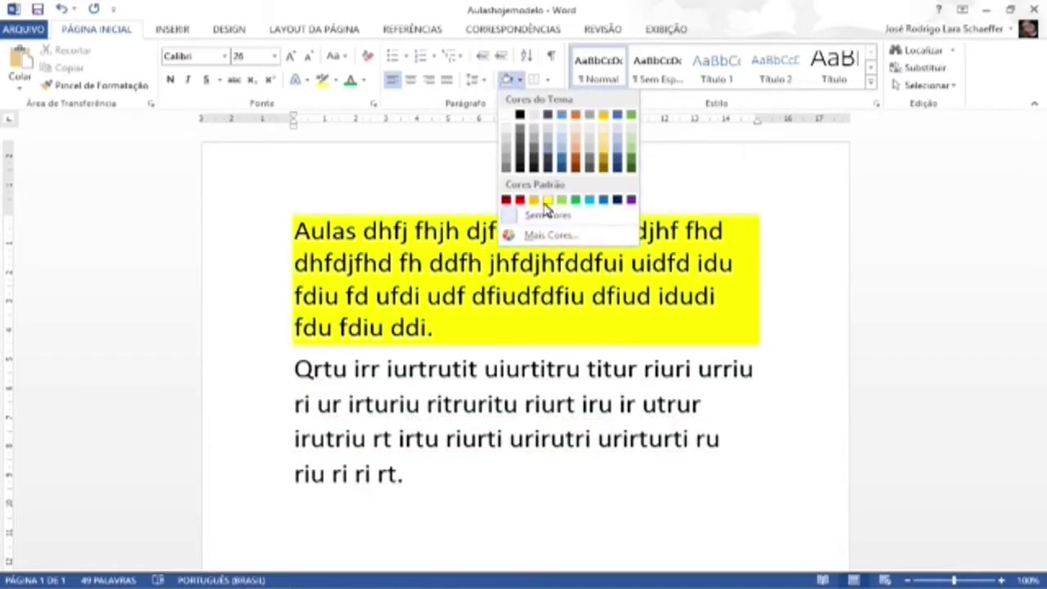
{"action": "left_click", "coordinate": [545, 201]}
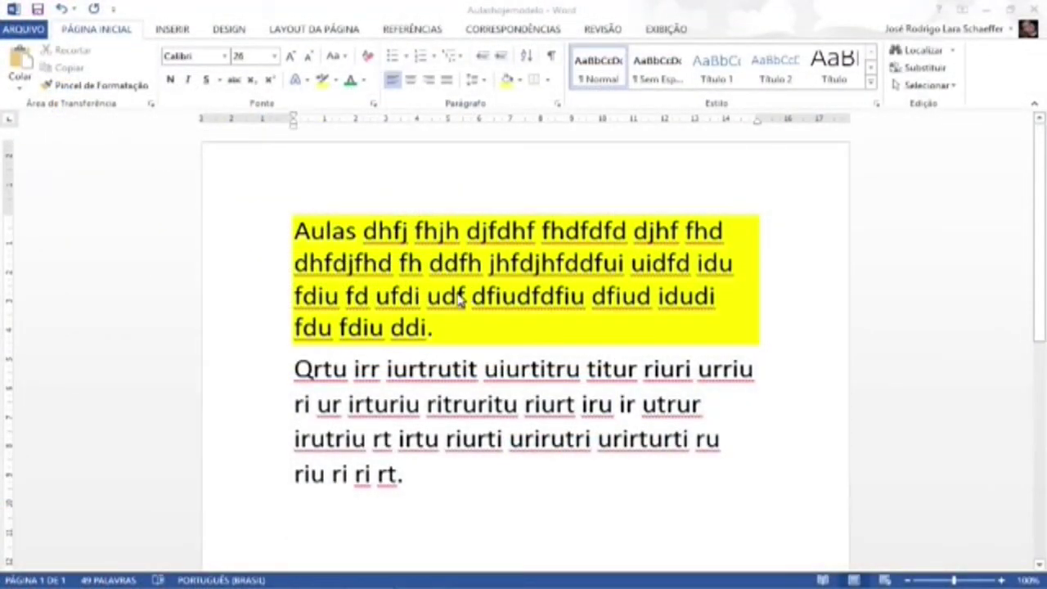
{"action": "key", "text": "ctrl+z"}
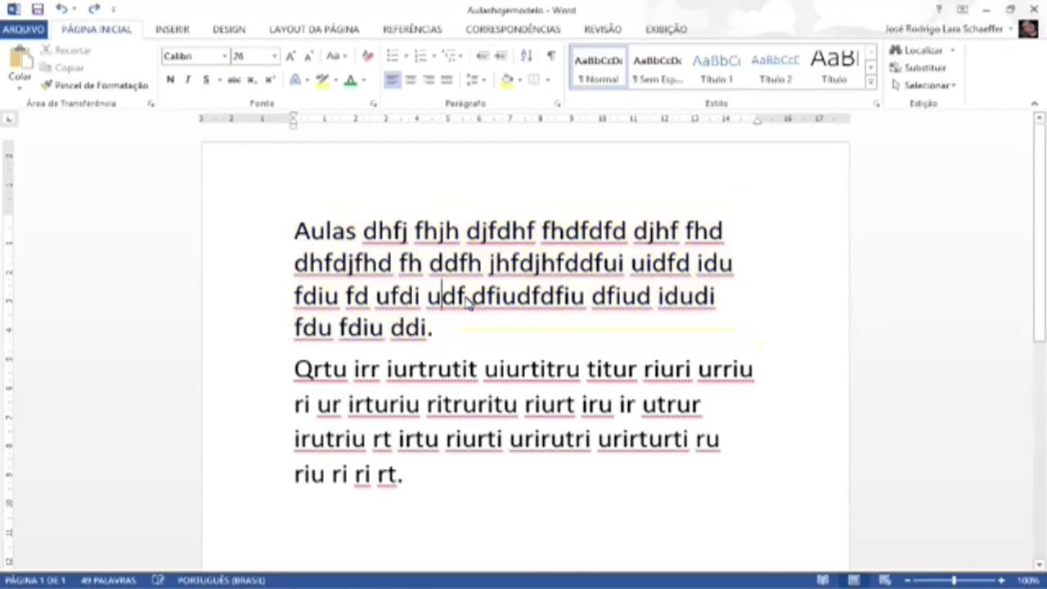
Step: Apply outside borders (Bordas Externas) to the second paragraph and undo them
{"action": "left_click", "coordinate": [466, 298]}
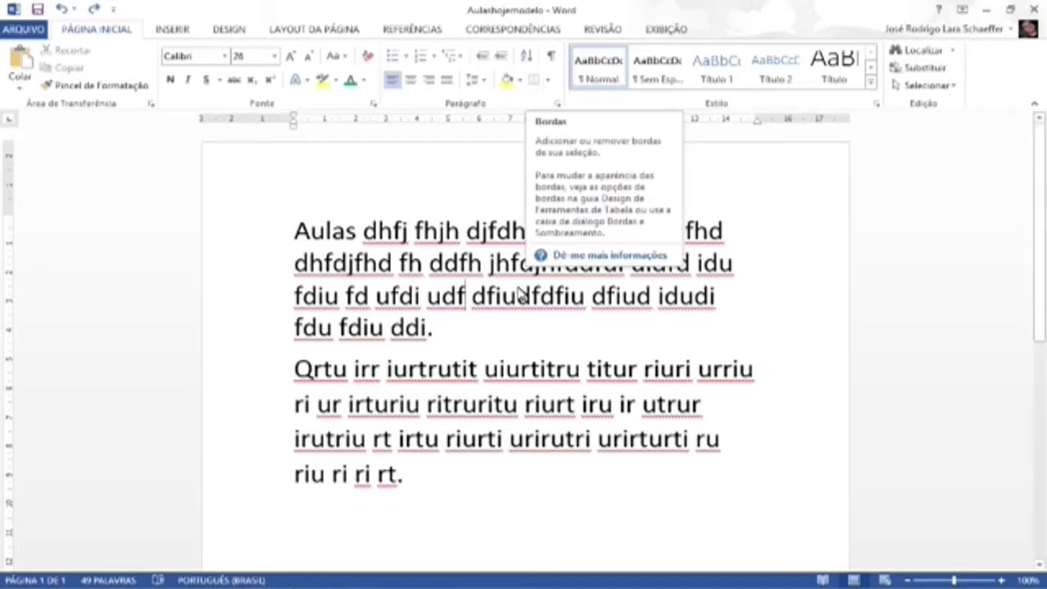
{"action": "left_click", "coordinate": [519, 415]}
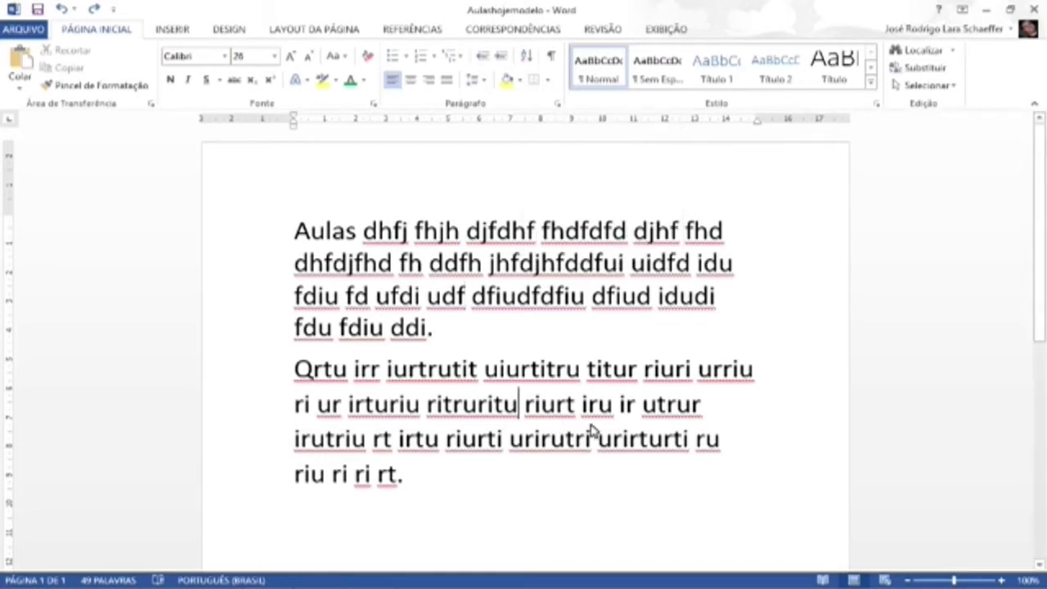
{"action": "left_click", "coordinate": [547, 82]}
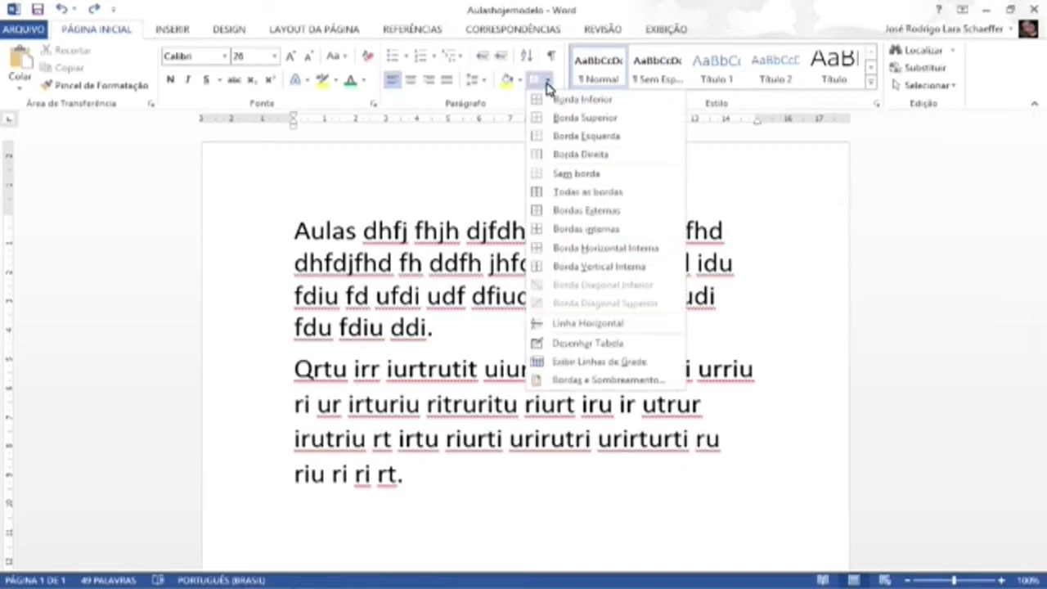
{"action": "left_click", "coordinate": [578, 218]}
{"action": "left_click", "coordinate": [561, 386]}
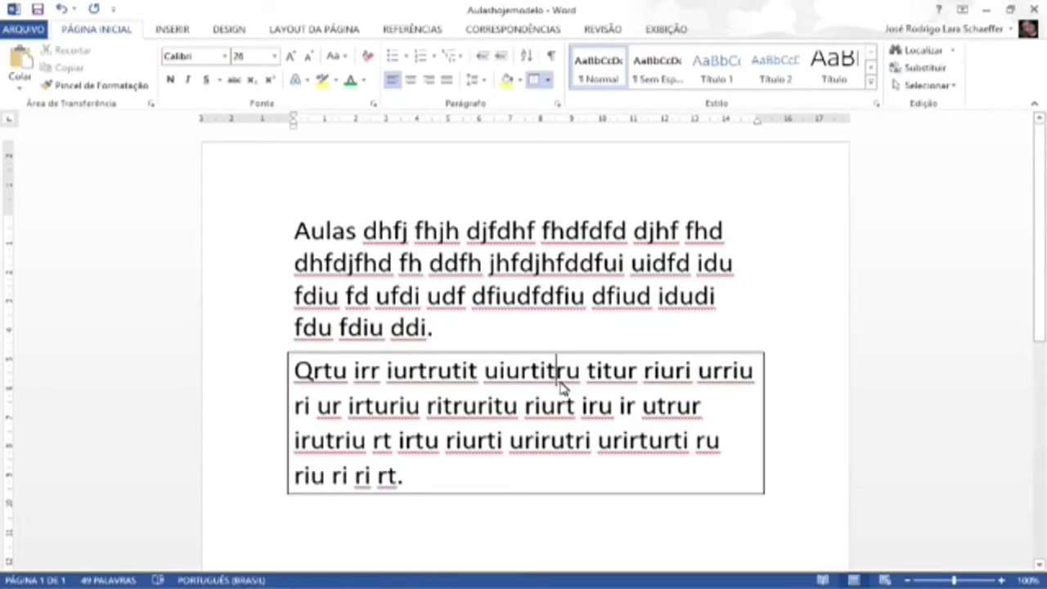
{"action": "key", "text": "ctrl+z"}
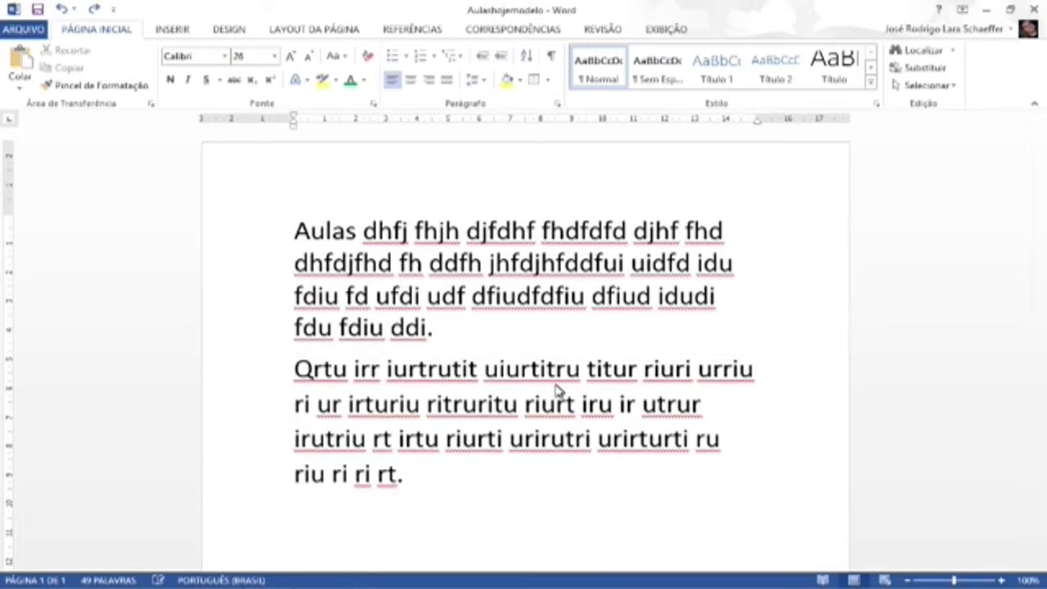
Step: Apply outside borders to only the word "jhfdjhfddfui" in the first paragraph and undo them
{"action": "left_click", "coordinate": [489, 270]}
{"action": "left_click_drag", "start_coordinate": [489, 270], "coordinate": [627, 266]}
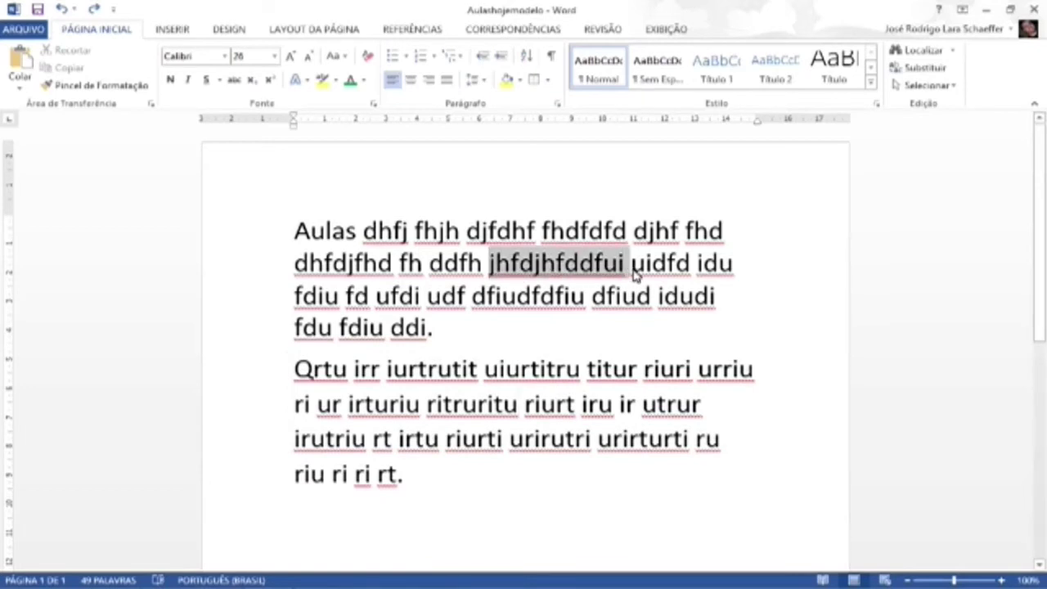
{"action": "left_click", "coordinate": [537, 83]}
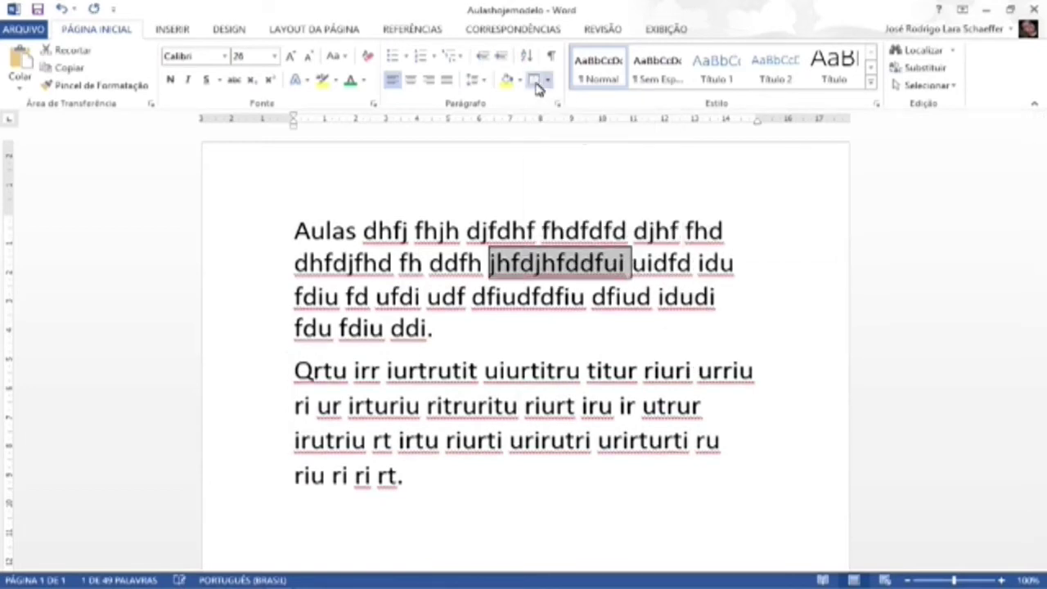
{"action": "left_click", "coordinate": [582, 268]}
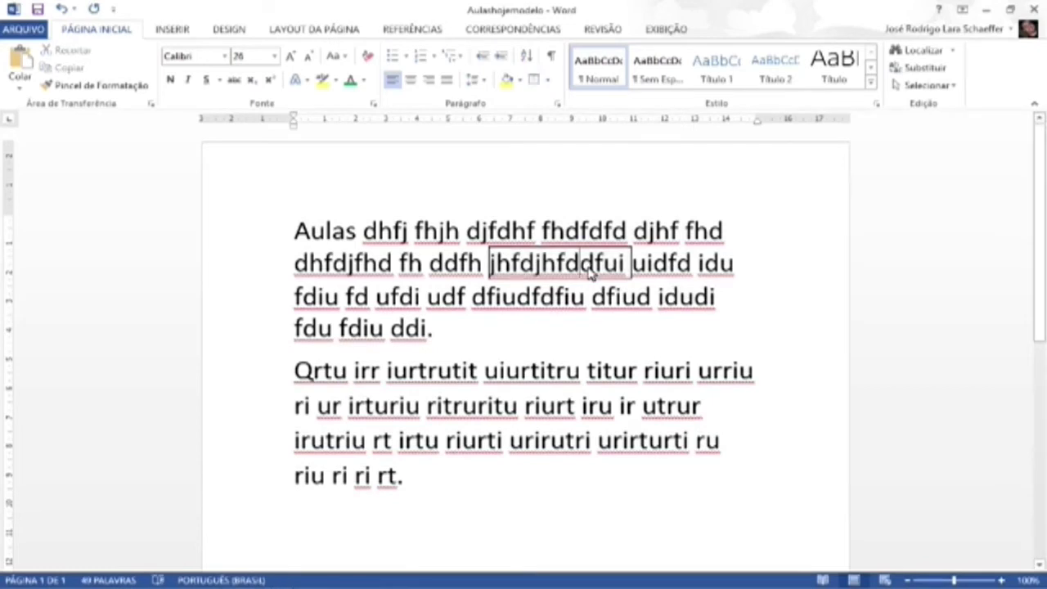
{"action": "key", "text": "ctrl+z"}
Step: Reapply the last-used border to the whole second paragraph without selecting any text, and undo it
{"action": "left_click", "coordinate": [567, 266]}
{"action": "left_click", "coordinate": [526, 395]}
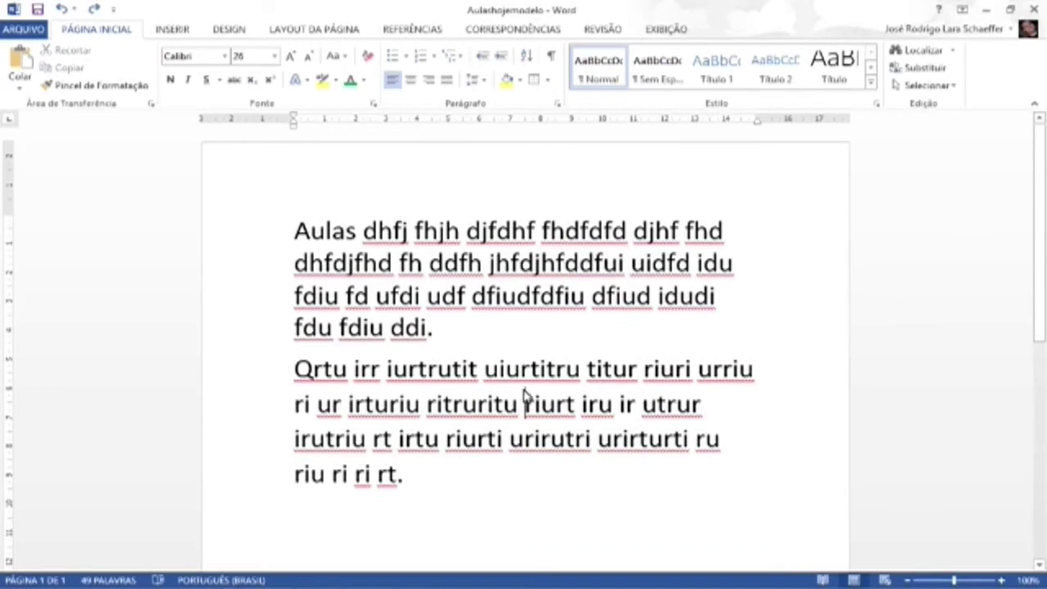
{"action": "left_click", "coordinate": [532, 80]}
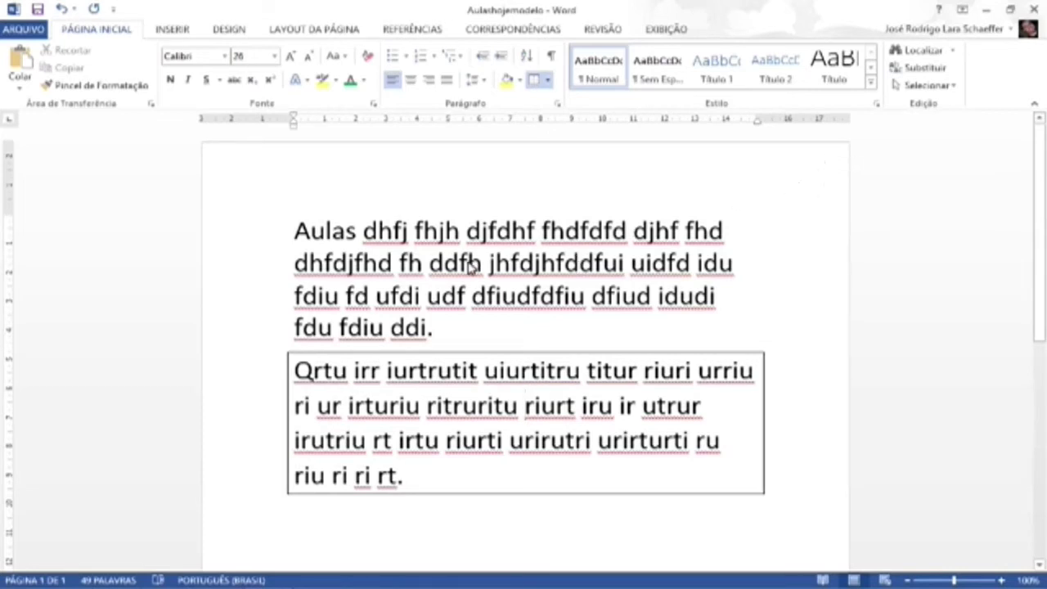
{"action": "key", "text": "ctrl+z"}
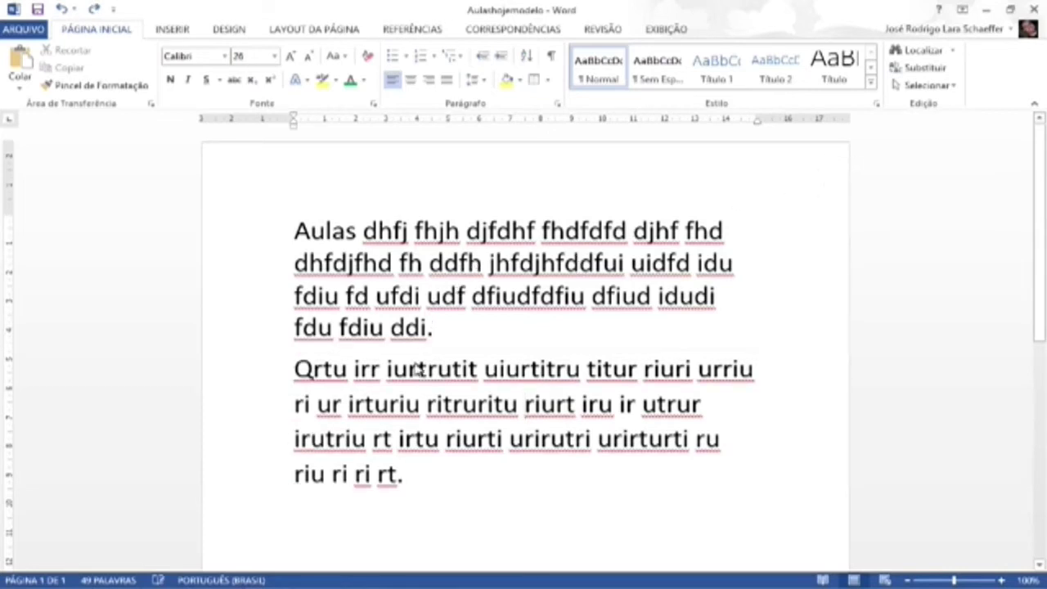
Step: Apply outside borders to only the words "ddfh jhfdjhfddfui" in the first paragraph and undo them
{"action": "double_click", "coordinate": [437, 265]}
{"action": "left_click", "coordinate": [538, 276], "text": "shift"}
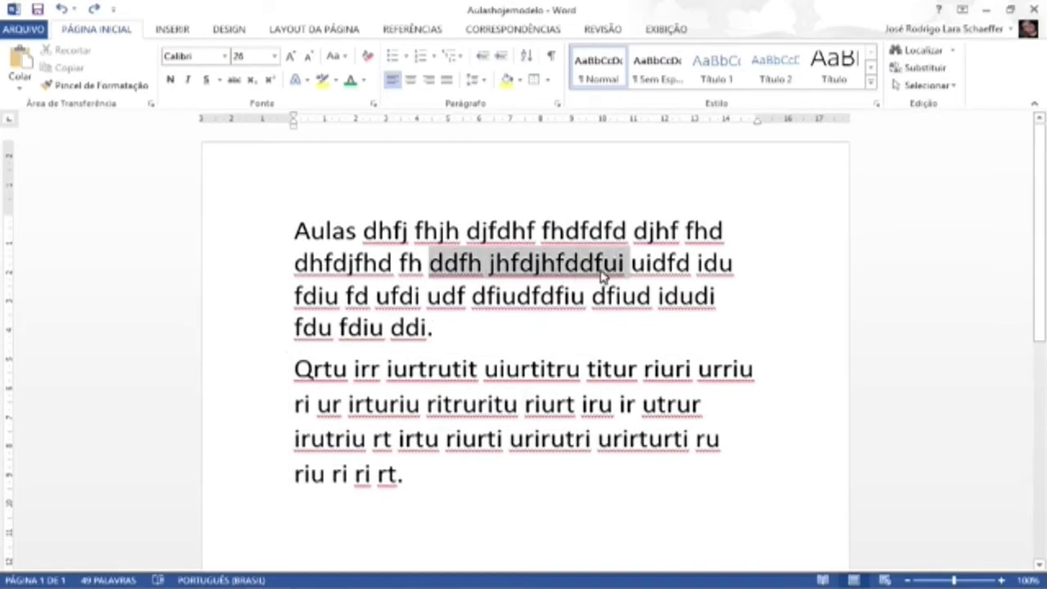
{"action": "left_click", "coordinate": [534, 81]}
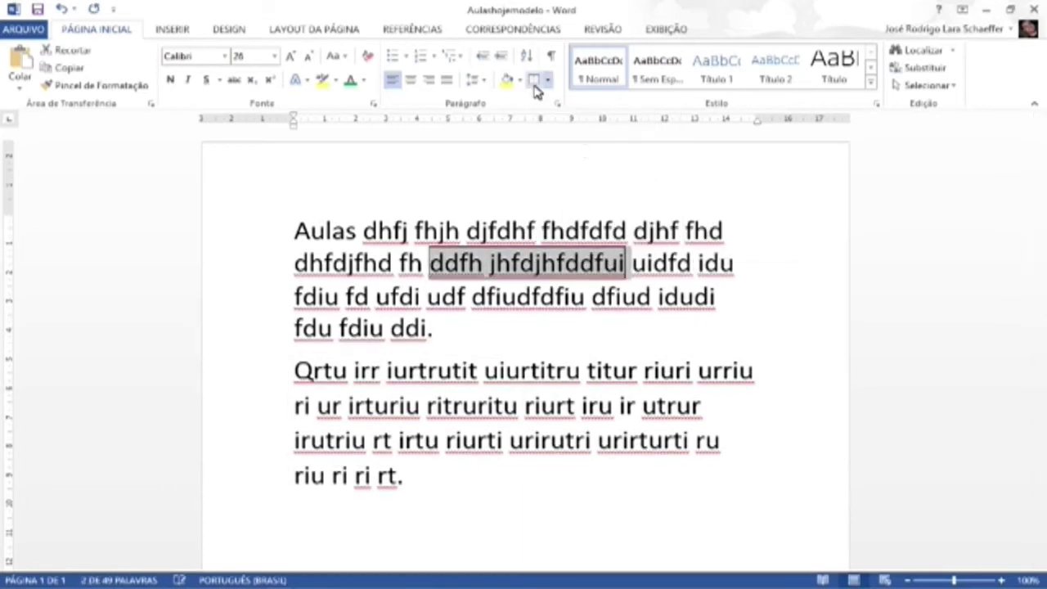
{"action": "left_click", "coordinate": [553, 262]}
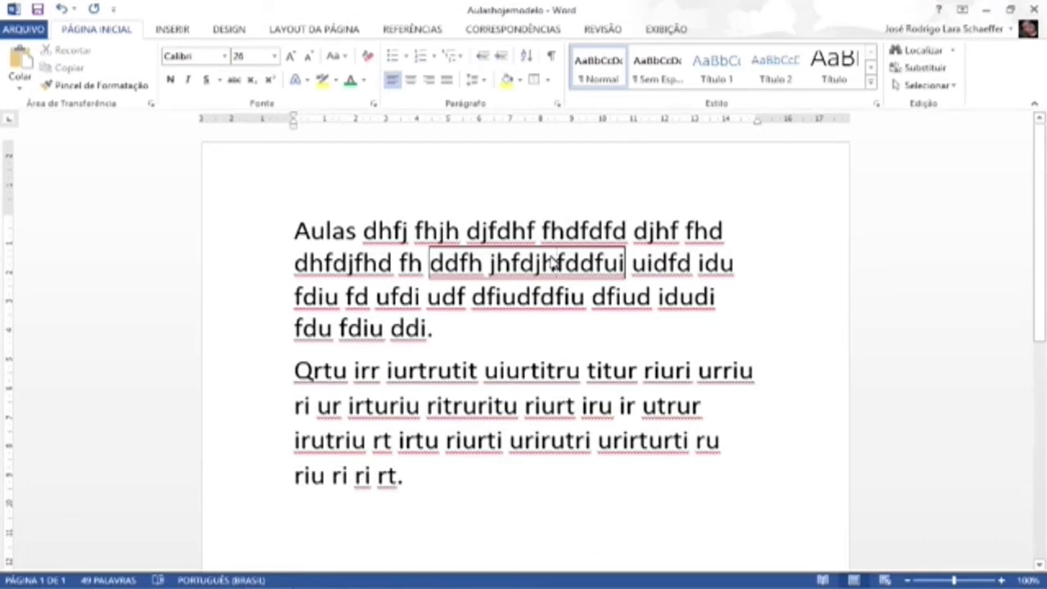
{"action": "key", "text": "ctrl+z"}
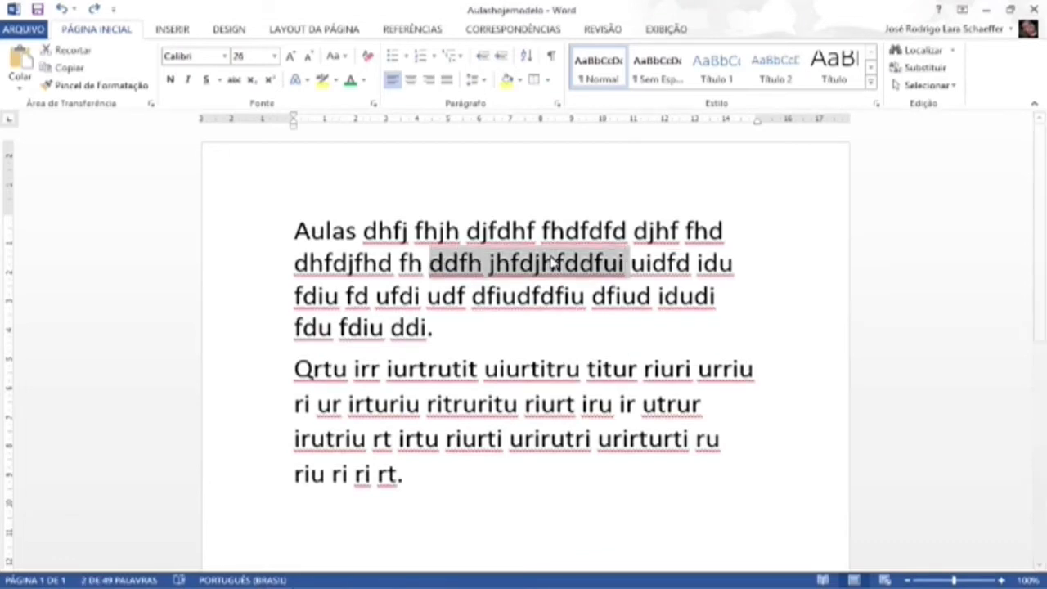
{"action": "key", "text": "F10"}
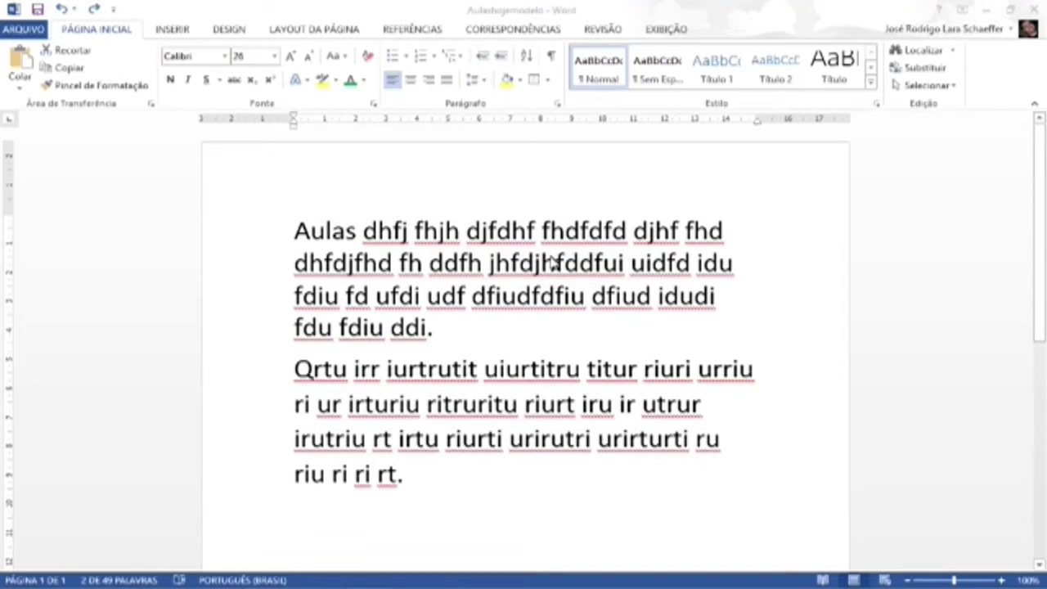
{"action": "left_click", "coordinate": [491, 341]}
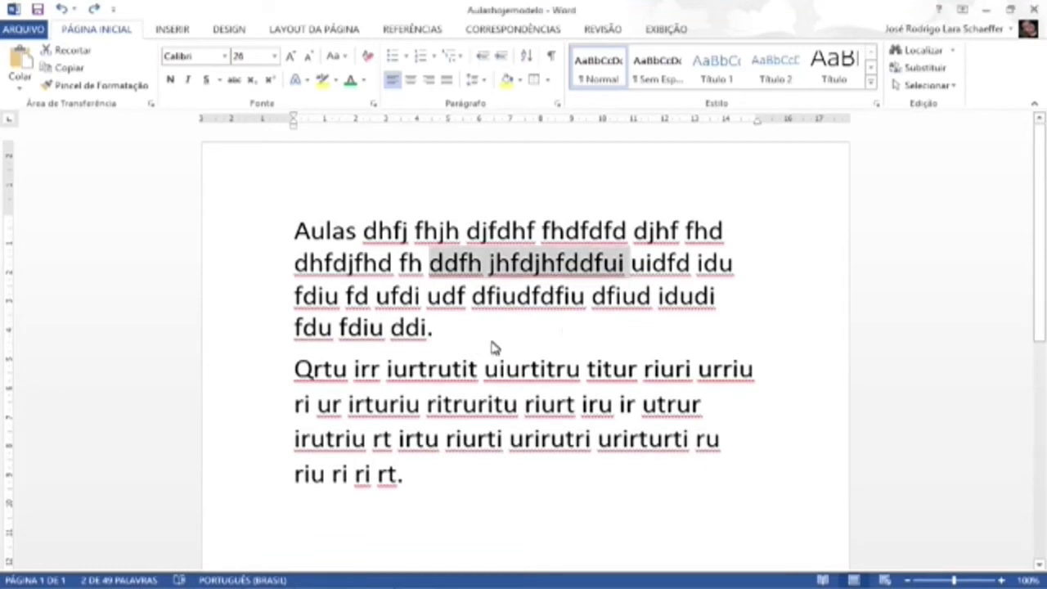
{"action": "key", "text": "F10"}
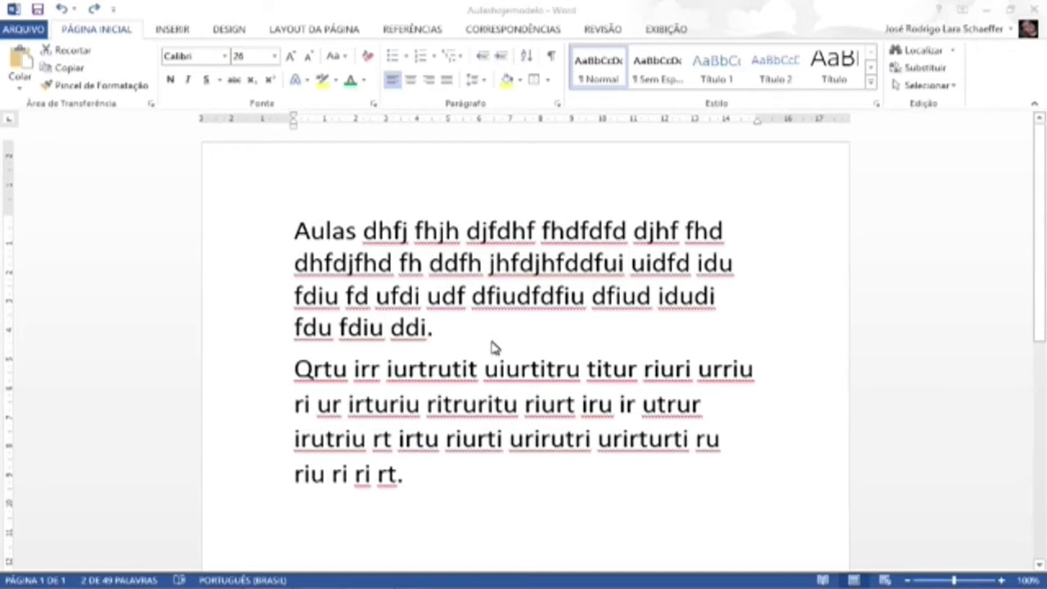
{"action": "mouse_move", "coordinate": [291, 582]}
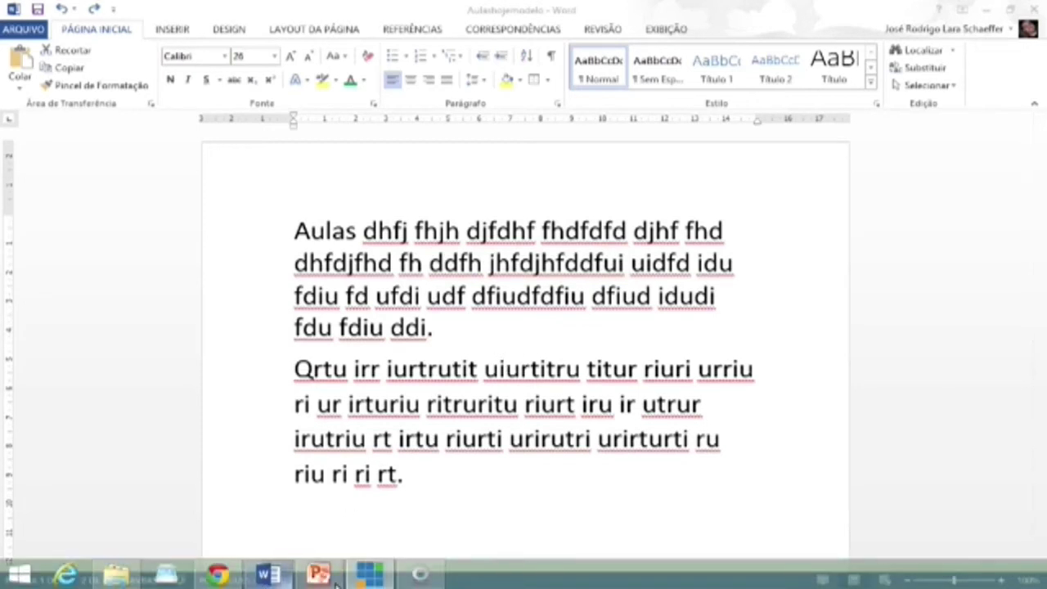
{"action": "left_click", "coordinate": [378, 579]}
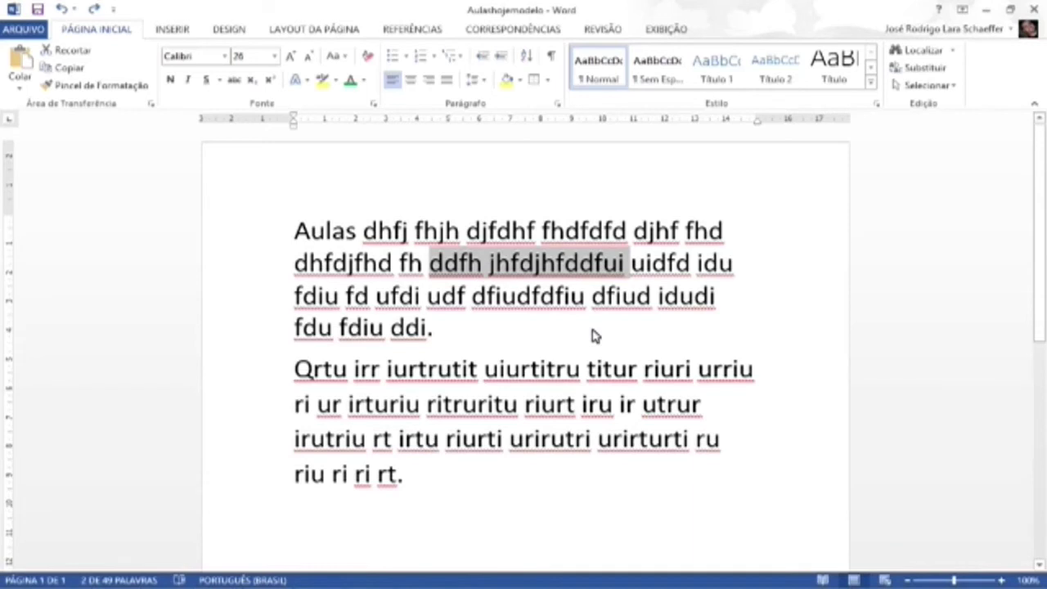
Step: Replace the selected words "ddfh jhfdjhfddfui" in the first paragraph with "f"
{"action": "type", "text": "fdiu fd ufdi udf"}
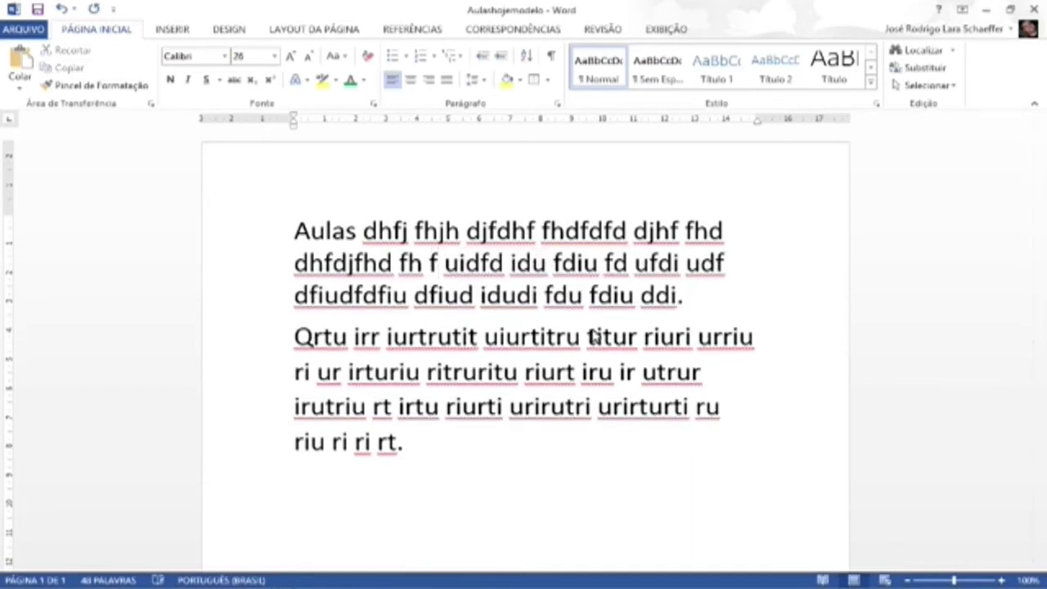